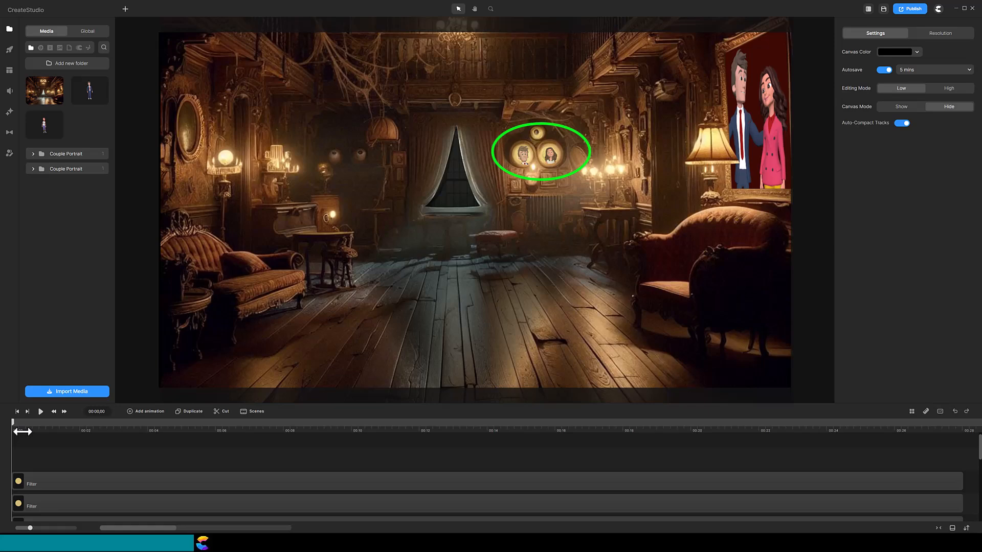
Preview the mansion scene, replacing Tom's Idea action with Idle.
{"action": "left_click", "coordinate": [41, 412]}
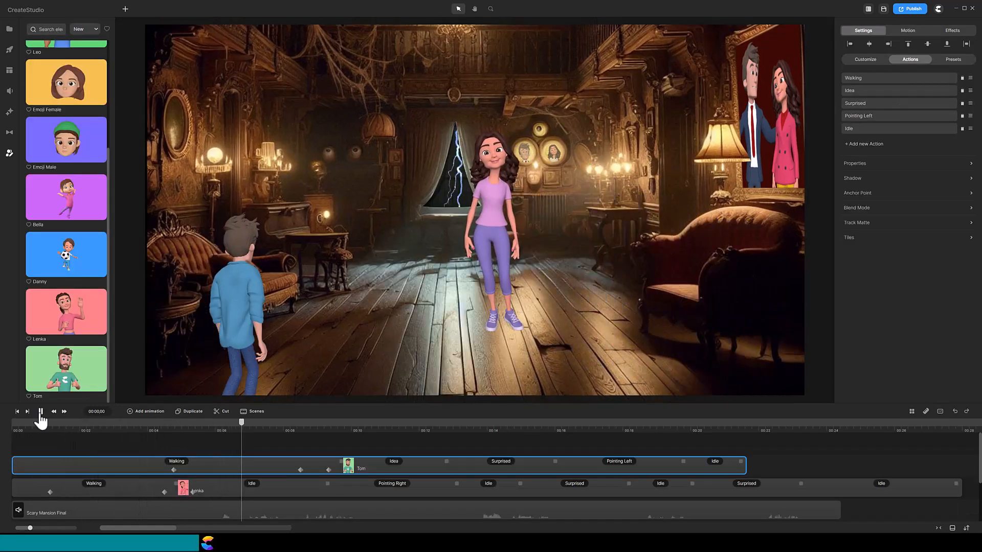
{"action": "left_click", "coordinate": [41, 413]}
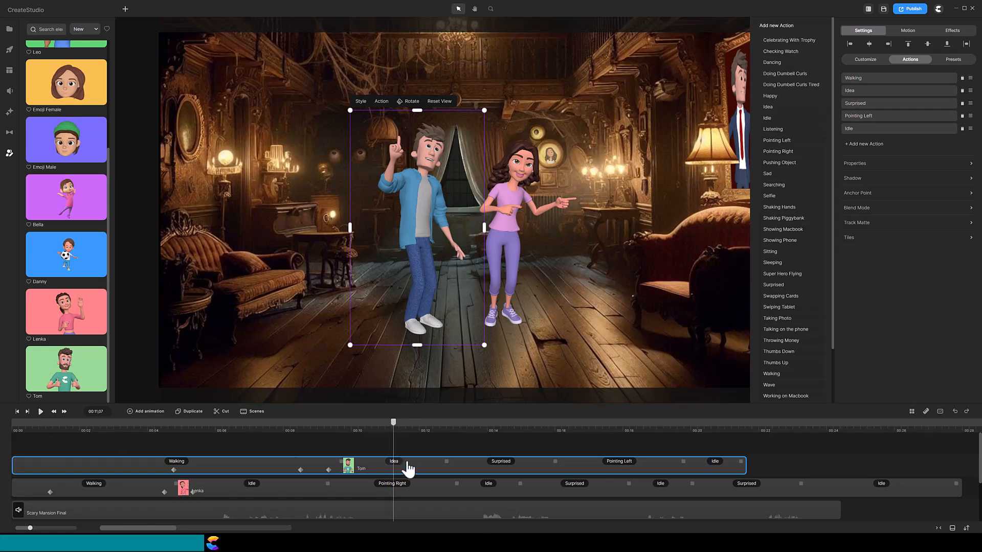
{"action": "left_click", "coordinate": [883, 92]}
{"action": "left_click", "coordinate": [775, 119]}
{"action": "left_click_drag", "start_coordinate": [393, 425], "coordinate": [303, 425]}
{"action": "left_click", "coordinate": [41, 412]}
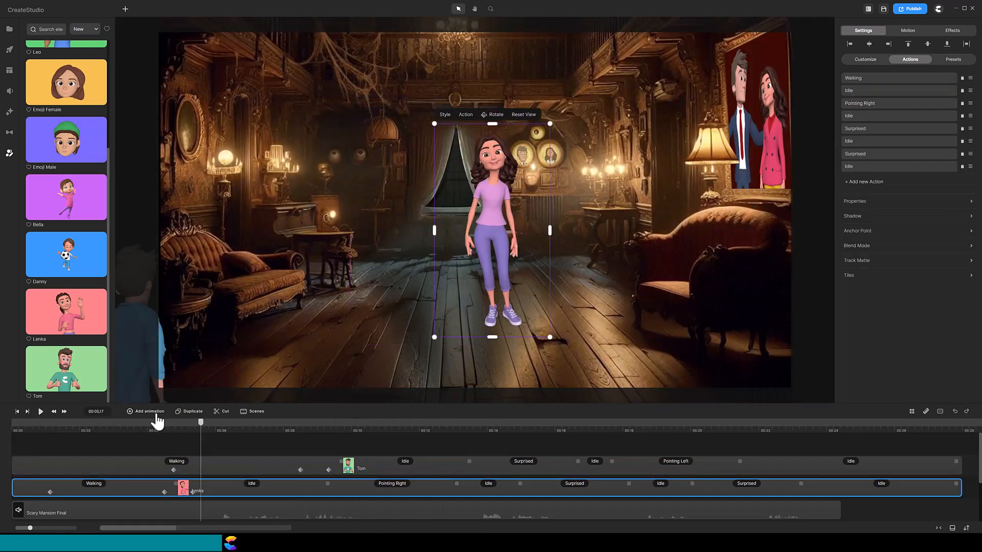
Add animation keyframes to the Lenka character at 00:05,17 and at further points along her track.
{"action": "left_click", "coordinate": [148, 412]}
{"action": "left_click", "coordinate": [183, 396]}
{"action": "left_click_drag", "start_coordinate": [201, 423], "coordinate": [652, 437]}
{"action": "left_click", "coordinate": [149, 411]}
{"action": "left_click", "coordinate": [188, 400]}
{"action": "left_click", "coordinate": [149, 412]}
{"action": "left_click", "coordinate": [183, 397]}
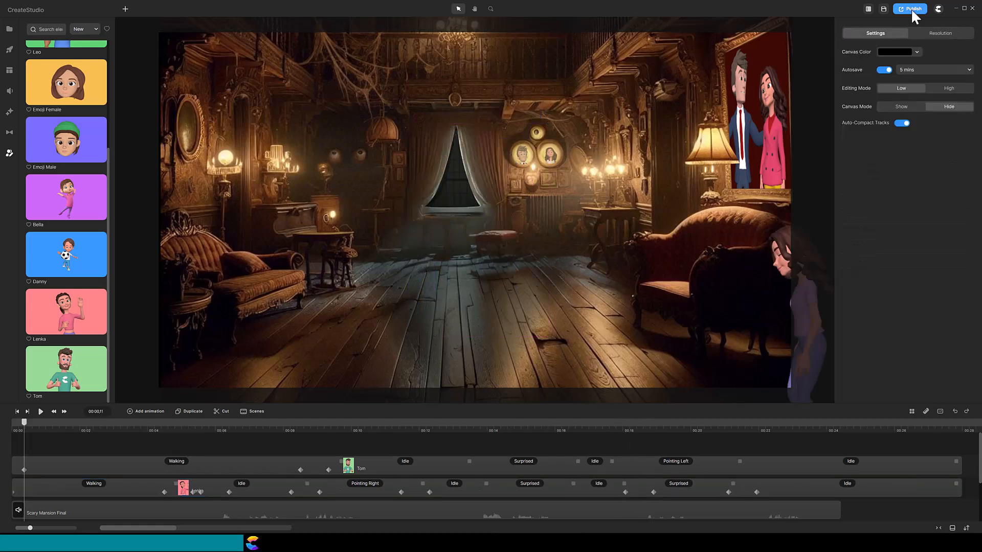
Publish the scene as an MP4 video named Spooky Mansion in the Render folder.
{"action": "left_click", "coordinate": [912, 10]}
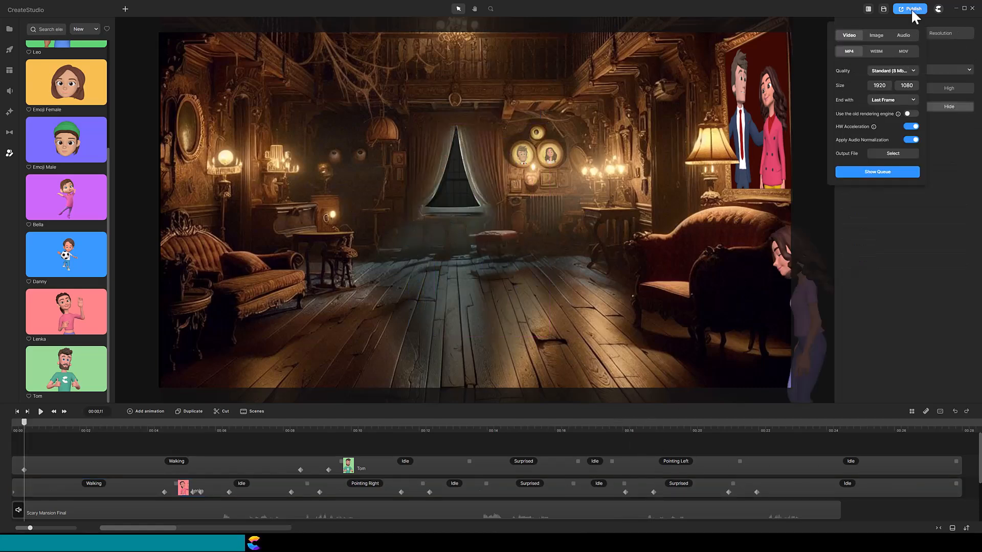
{"action": "left_click", "coordinate": [891, 155]}
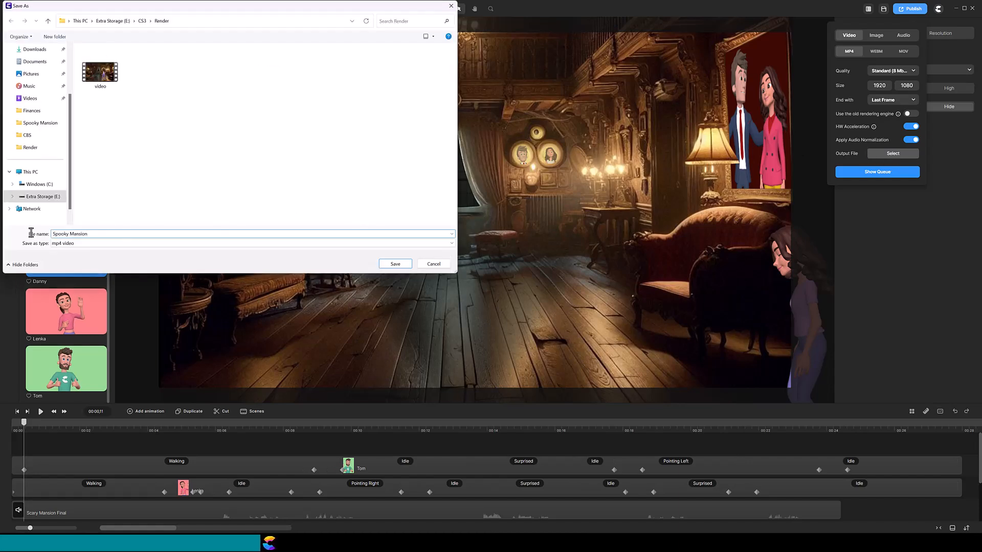
{"action": "left_click", "coordinate": [396, 264]}
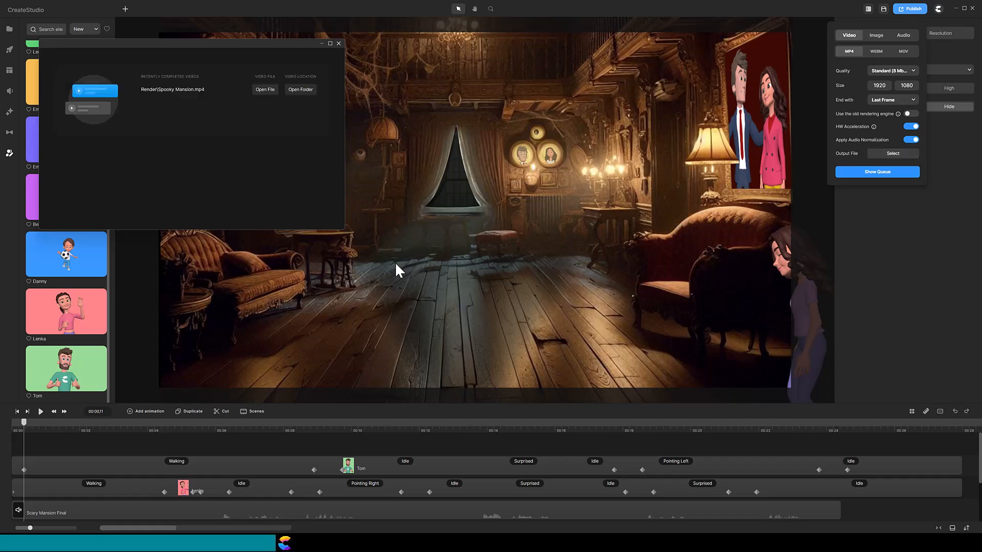
Save the project as a separate copy for the clown version.
{"action": "left_click", "coordinate": [938, 8]}
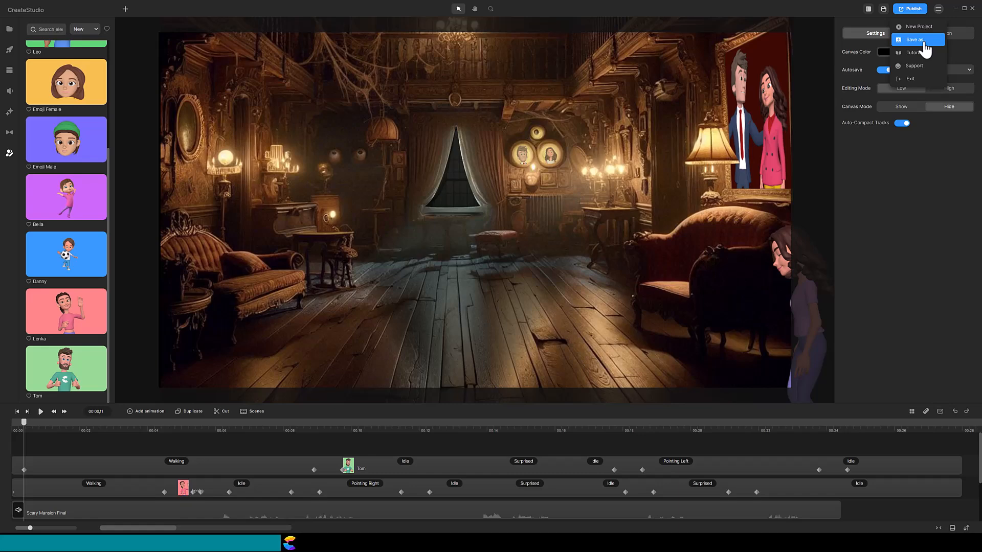
{"action": "left_click", "coordinate": [925, 43]}
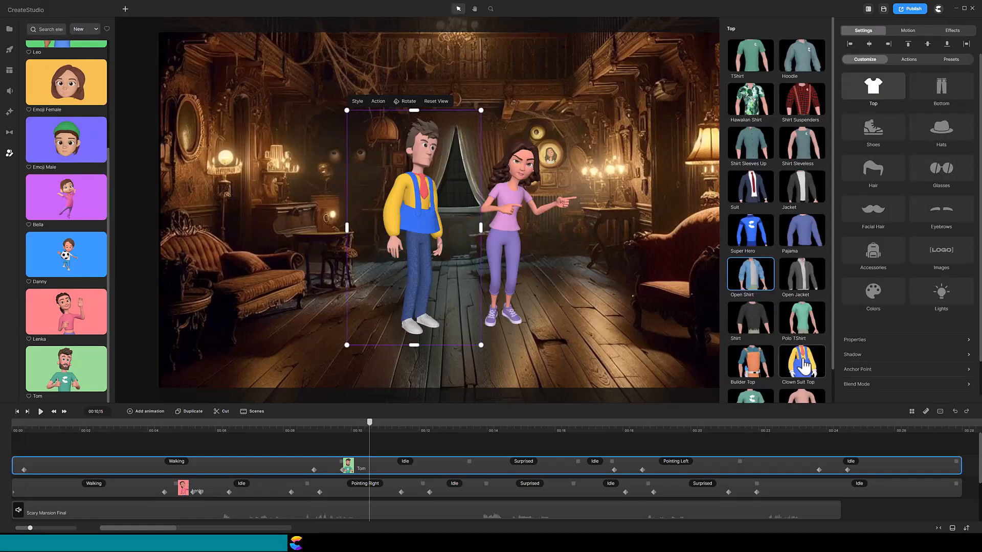
Change Tom's bottoms and shoes to match his clown suit top.
{"action": "left_click", "coordinate": [941, 86]}
{"action": "left_click", "coordinate": [873, 127]}
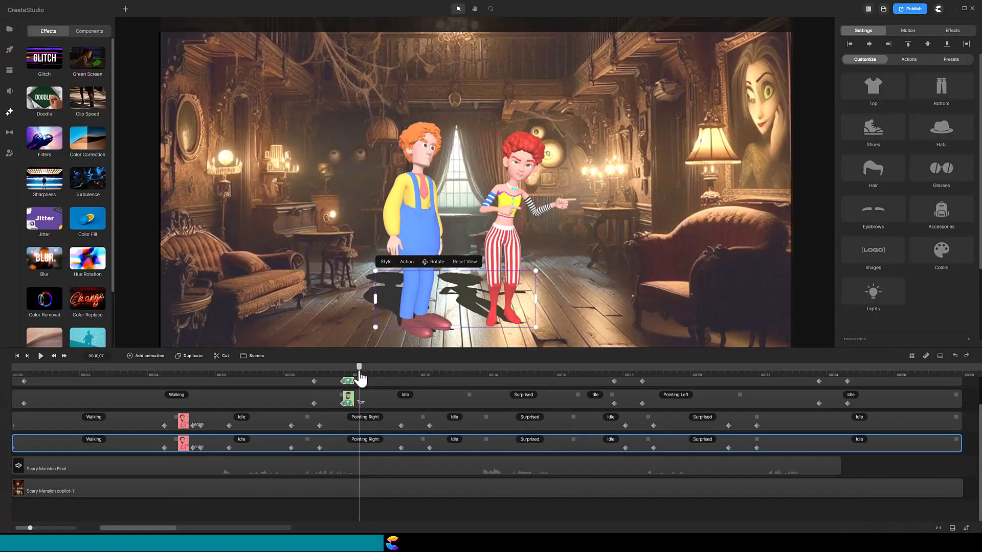
Publish the clown version as an MP4 video named Clown Mansion in the Render folder.
{"action": "left_click", "coordinate": [919, 8]}
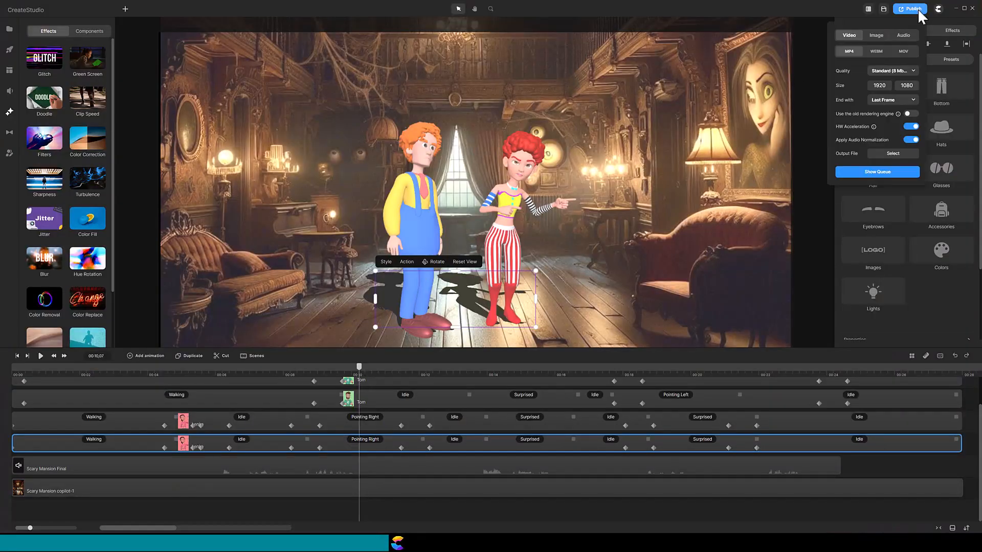
{"action": "left_click", "coordinate": [894, 155]}
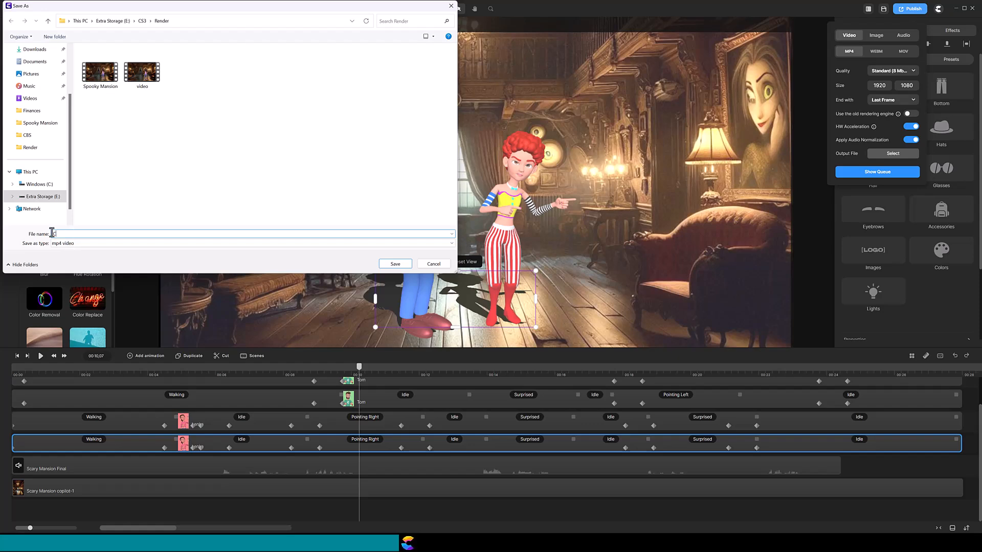
{"action": "key", "text": "Return"}
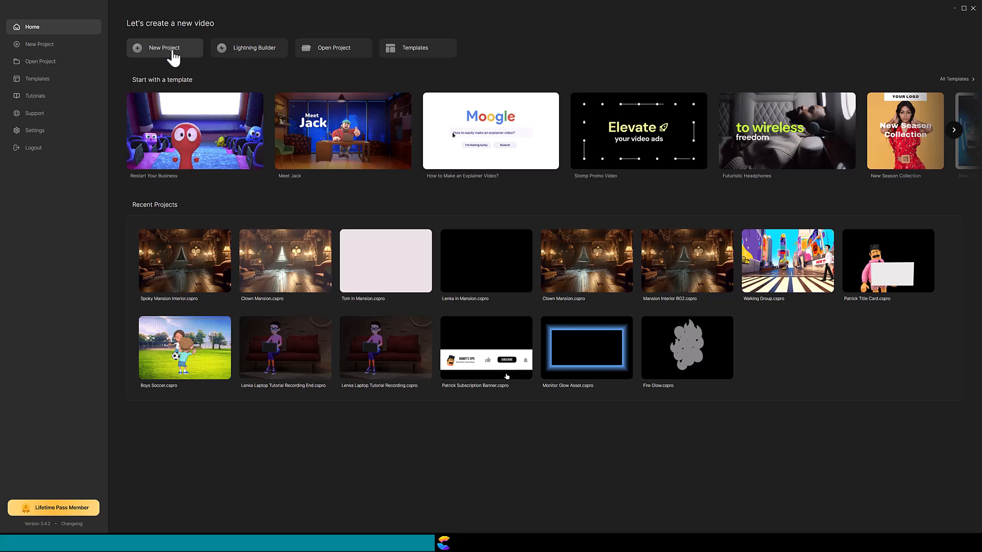
Create a new project and import the Clown Mansion and Spooky Mansion videos from the Render folder.
{"action": "left_click", "coordinate": [172, 52]}
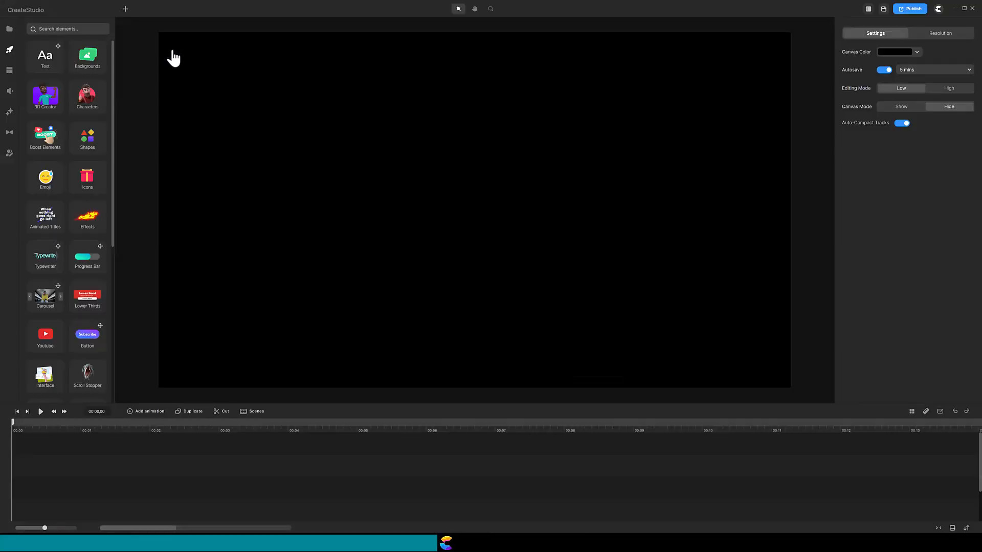
{"action": "left_click", "coordinate": [9, 29]}
{"action": "left_click", "coordinate": [53, 392]}
{"action": "left_click", "coordinate": [132, 69]}
{"action": "left_click", "coordinate": [218, 69], "text": "ctrl"}
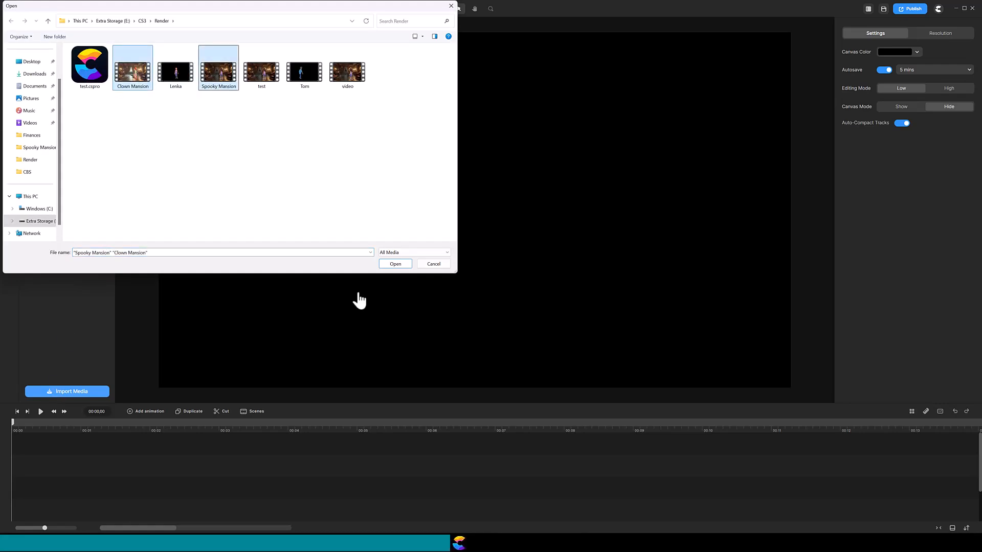
{"action": "left_click", "coordinate": [397, 264]}
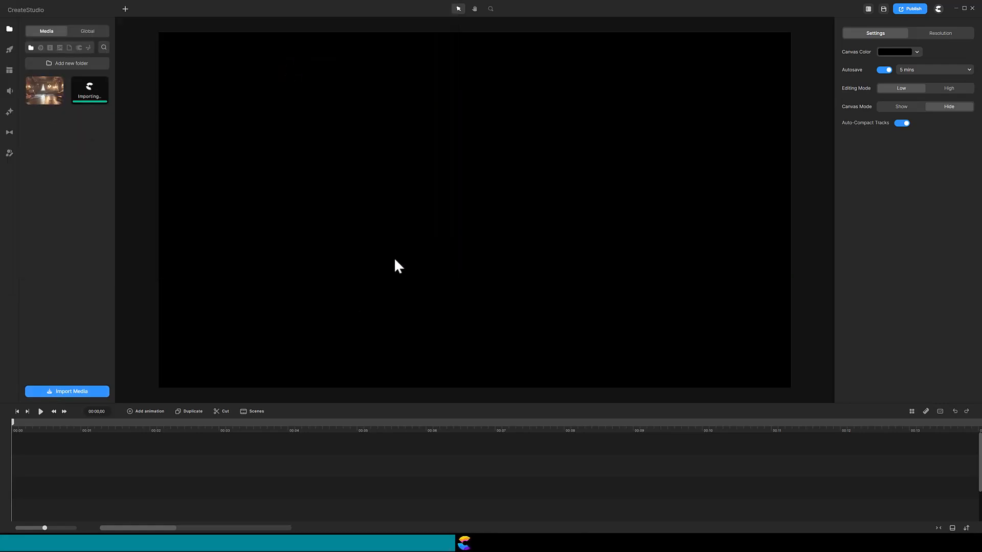
Place the Spooky Mansion video on the timeline with Clown Mansion on the track above it.
{"action": "left_click_drag", "start_coordinate": [92, 97], "coordinate": [24, 486]}
{"action": "left_click_drag", "start_coordinate": [44, 99], "coordinate": [40, 467]}
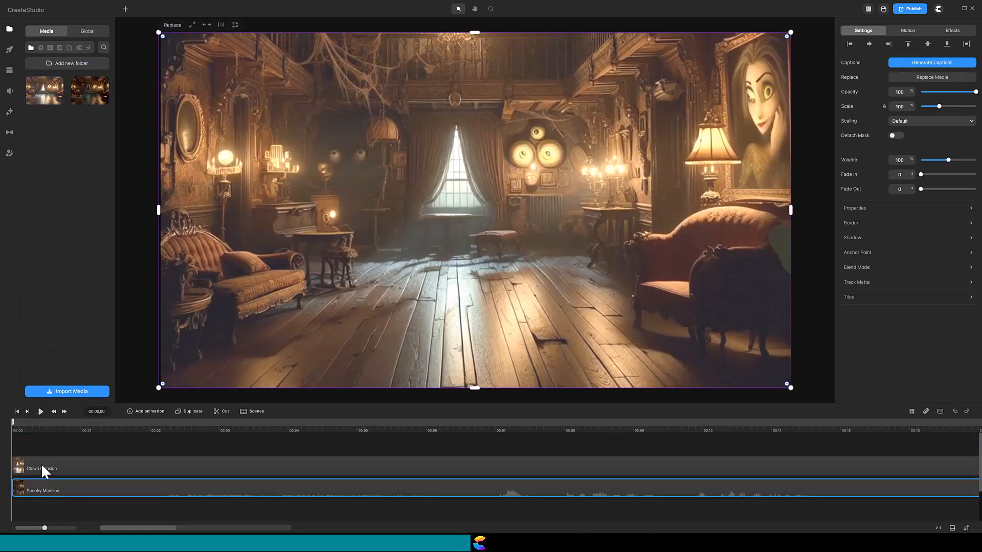
Set both the volume and the opacity of the Clown Mansion clip to 0%.
{"action": "left_click_drag", "start_coordinate": [948, 160], "coordinate": [902, 162]}
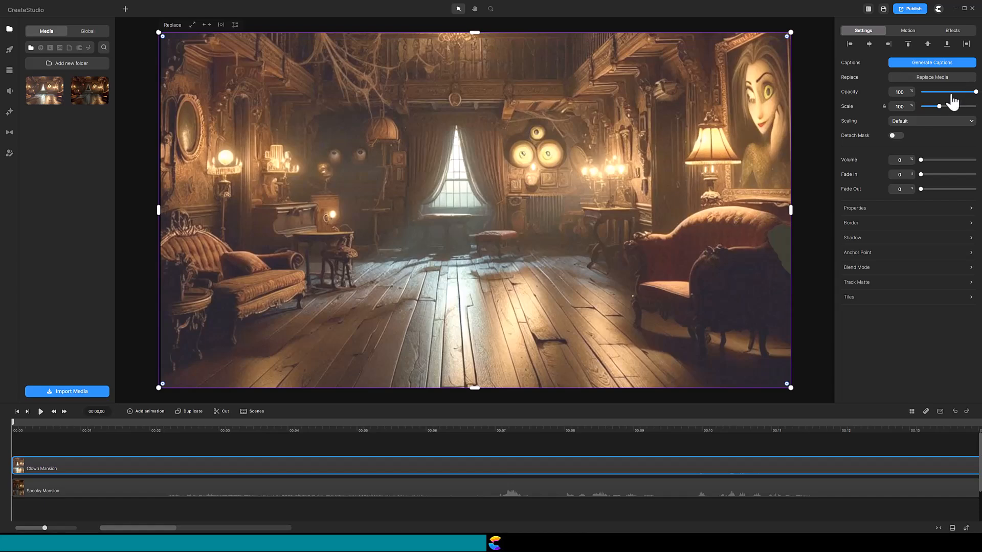
{"action": "left_click_drag", "start_coordinate": [975, 91], "coordinate": [907, 88]}
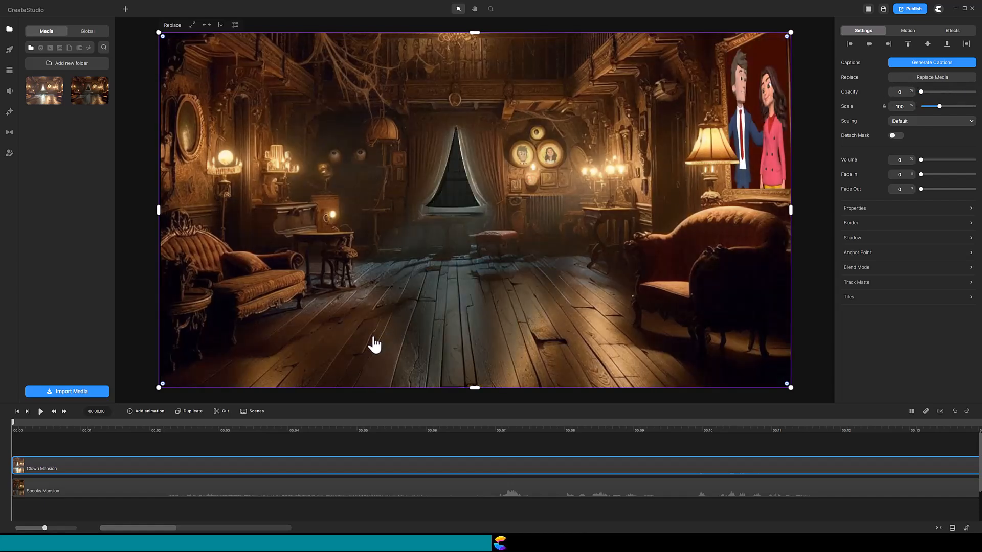
Add an Opacity animation to the Clown Mansion clip at 00:11,17 that rises to 100% at 00:11,19.
{"action": "left_click", "coordinate": [40, 411]}
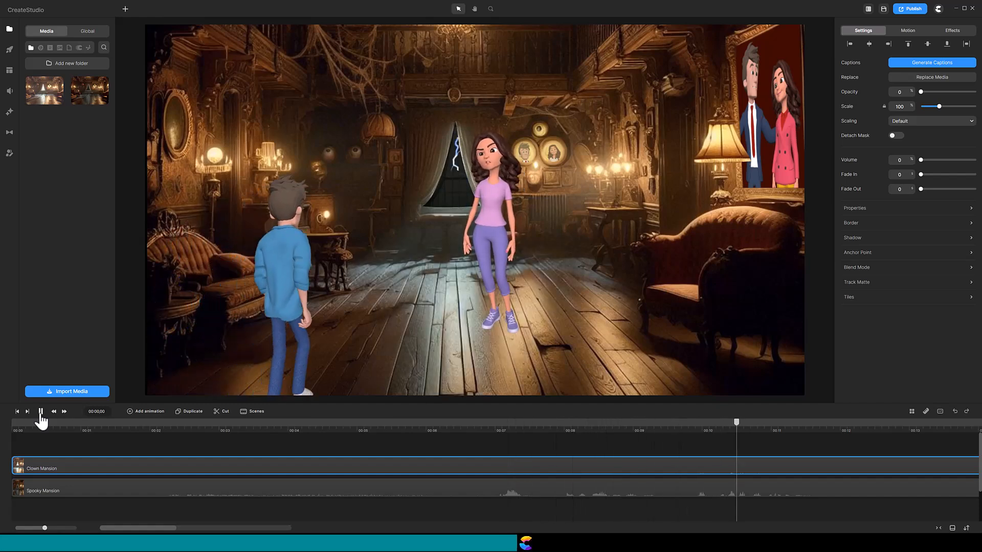
{"action": "left_click", "coordinate": [41, 412]}
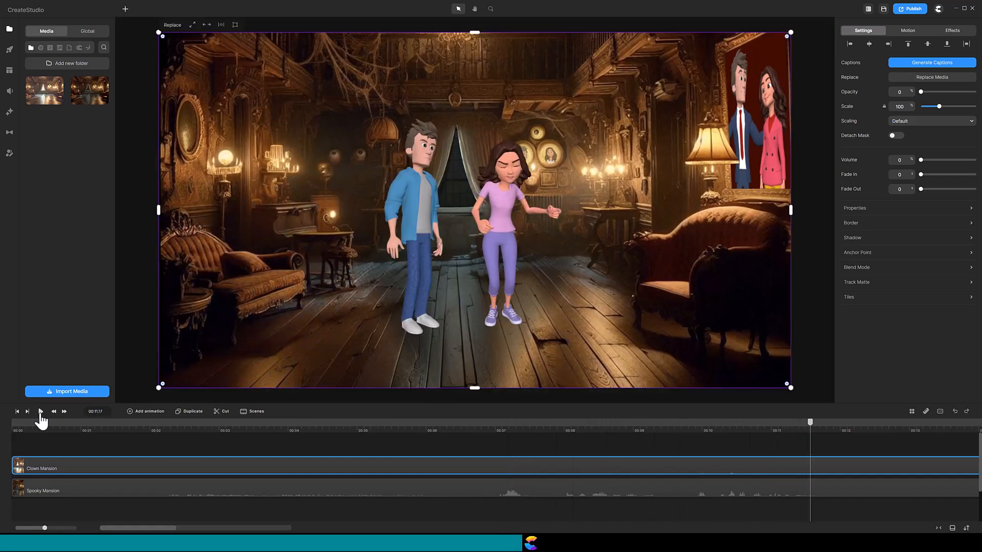
{"action": "left_click", "coordinate": [149, 412]}
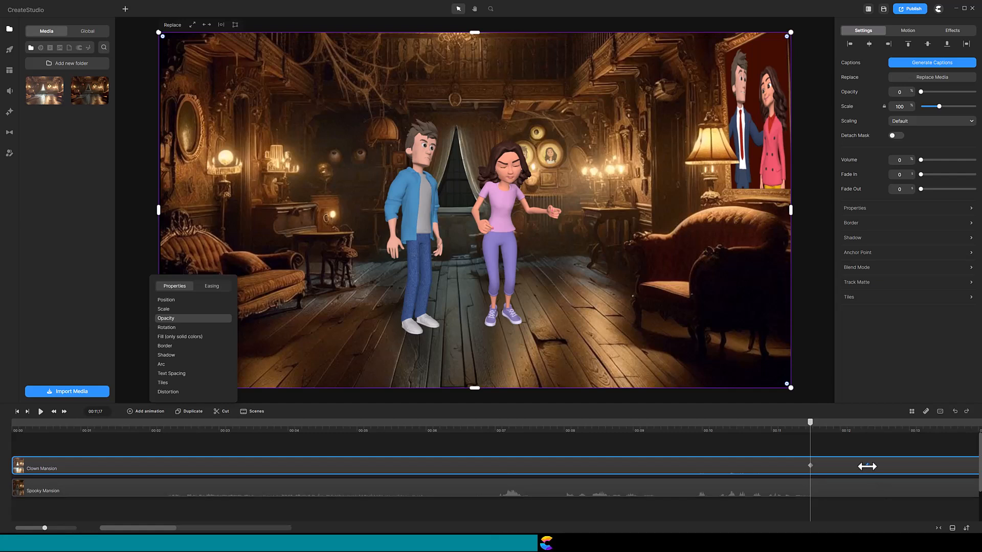
{"action": "mouse_move", "coordinate": [847, 466]}
{"action": "left_mouse_down"}
{"action": "mouse_move", "coordinate": [778, 457]}
{"action": "mouse_move", "coordinate": [813, 466]}
{"action": "left_mouse_up"}
{"action": "double_click", "coordinate": [817, 467]}
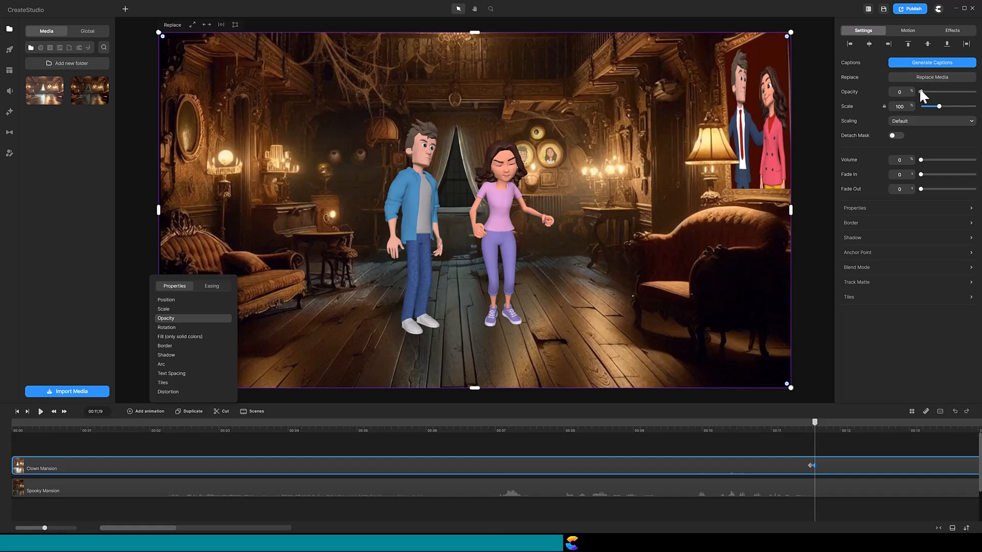
{"action": "left_click_drag", "start_coordinate": [921, 92], "coordinate": [976, 92]}
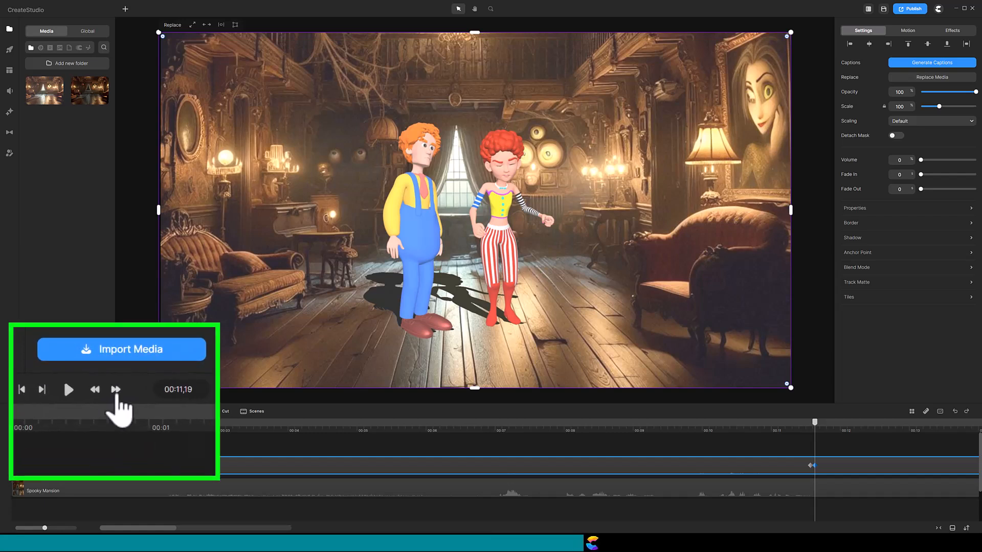
Add an Opacity animation to the Clown Mansion clip at 00:12,01 that drops to 0% at 00:12,03.
{"action": "left_click", "coordinate": [116, 394]}
{"action": "left_click", "coordinate": [116, 394]}
{"action": "left_click", "coordinate": [116, 394]}
{"action": "left_click", "coordinate": [116, 393]}
{"action": "left_click", "coordinate": [116, 393]}
{"action": "left_click", "coordinate": [116, 394]}
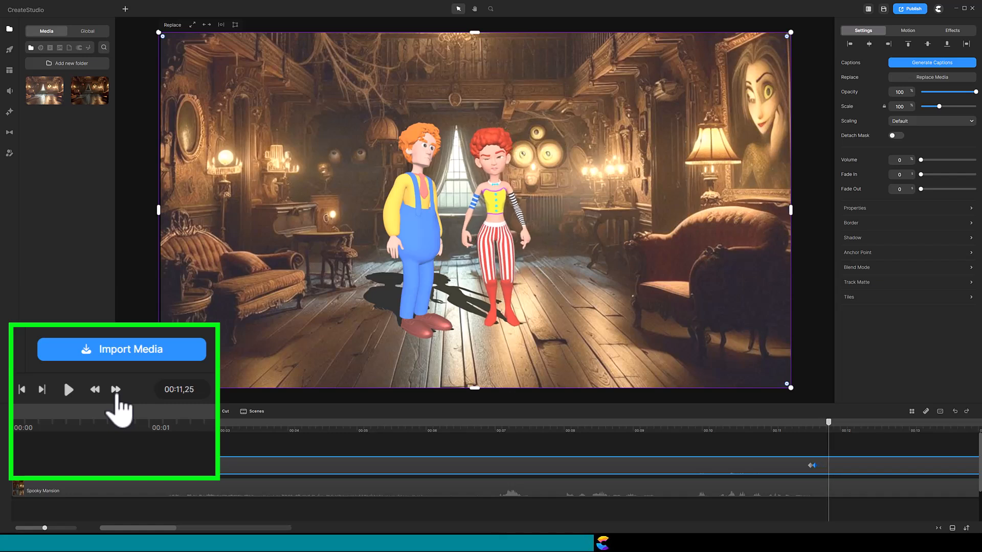
{"action": "left_click", "coordinate": [116, 393]}
{"action": "left_click", "coordinate": [116, 393]}
{"action": "left_click", "coordinate": [116, 394]}
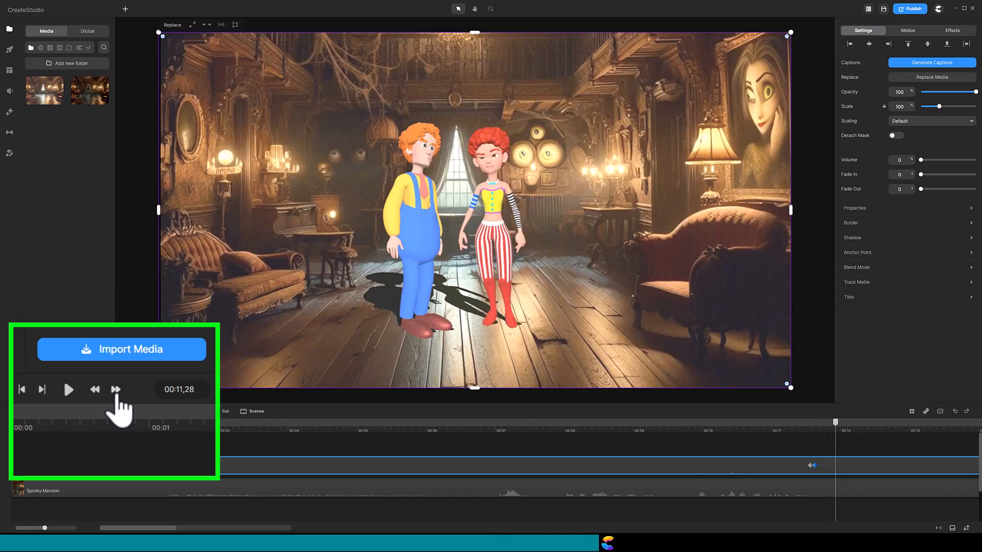
{"action": "left_click", "coordinate": [116, 394]}
{"action": "left_click", "coordinate": [116, 394]}
{"action": "left_click", "coordinate": [117, 394]}
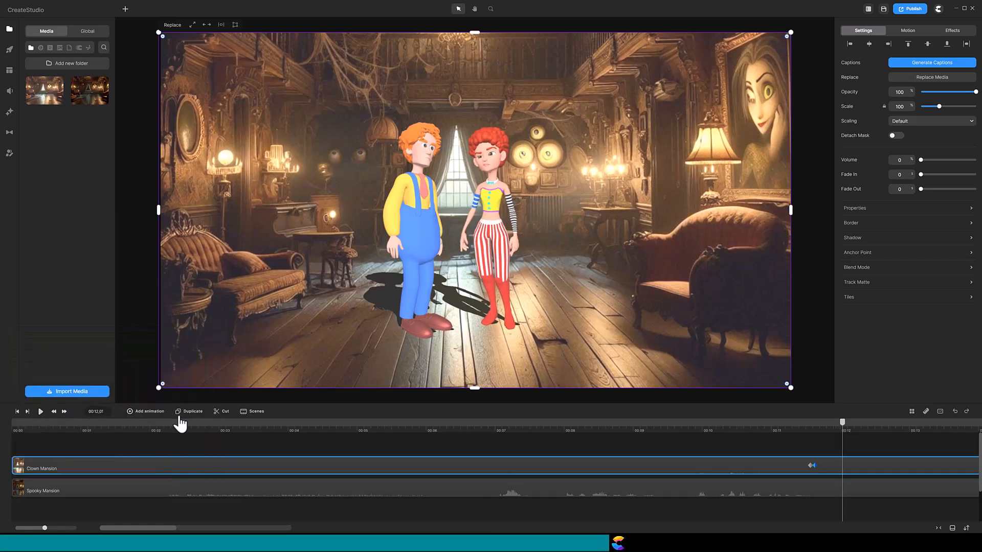
{"action": "left_click", "coordinate": [156, 416]}
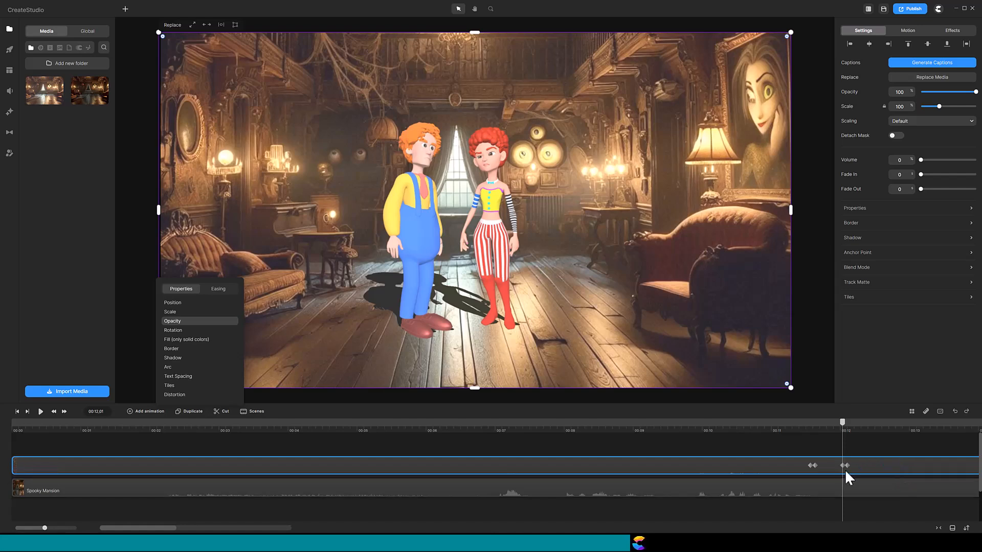
{"action": "left_click_drag", "start_coordinate": [843, 466], "coordinate": [846, 466]}
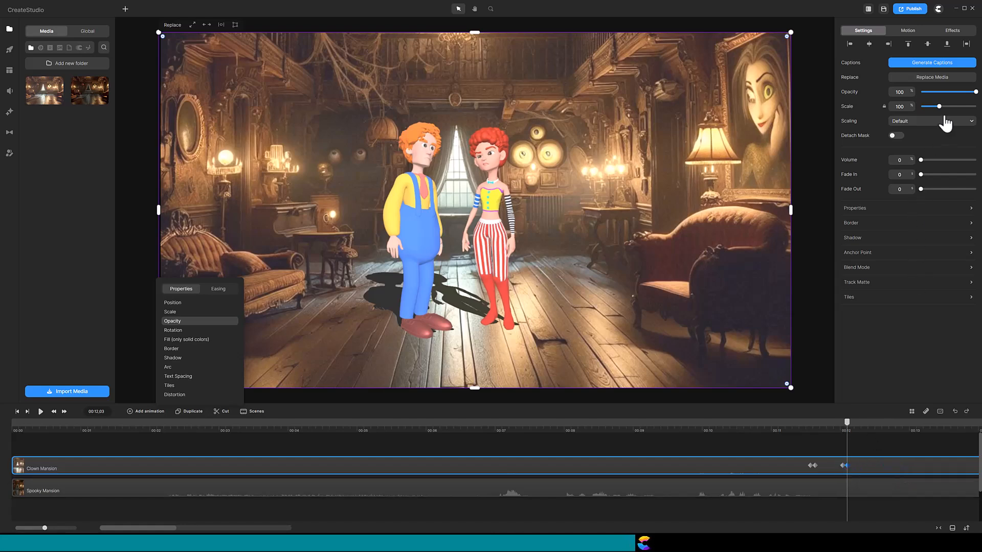
{"action": "left_click_drag", "start_coordinate": [971, 92], "coordinate": [894, 92]}
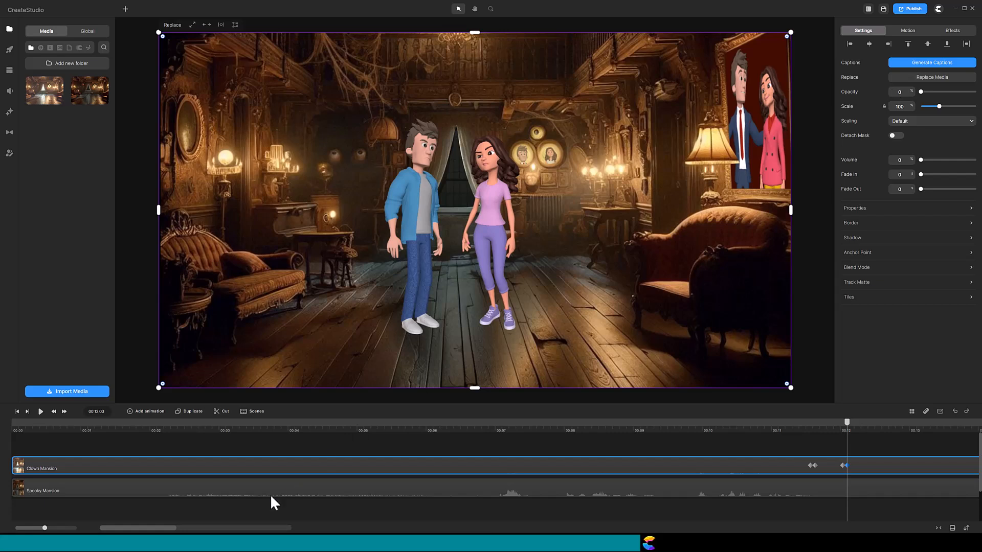
Add an Opacity animation to the Clown Mansion clip at 00:12,18 that rises to 100% at 00:12,20.
{"action": "left_click_drag", "start_coordinate": [174, 527], "coordinate": [184, 532]}
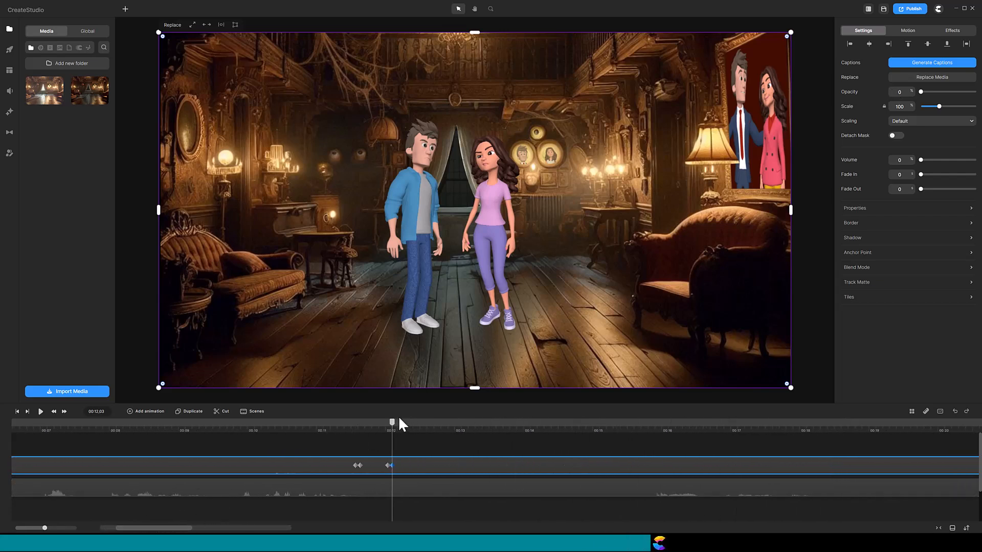
{"action": "left_click_drag", "start_coordinate": [396, 434], "coordinate": [428, 437]}
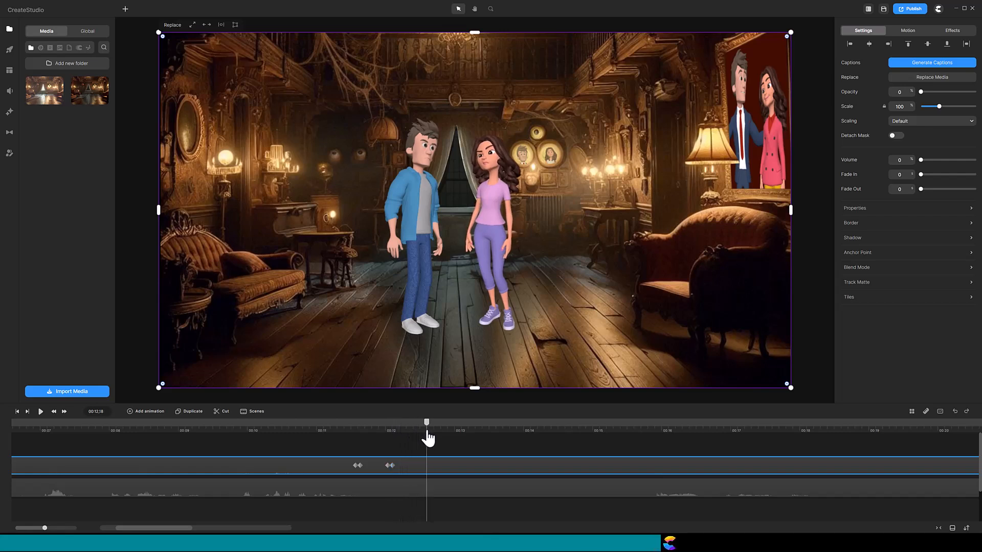
{"action": "key", "text": "o"}
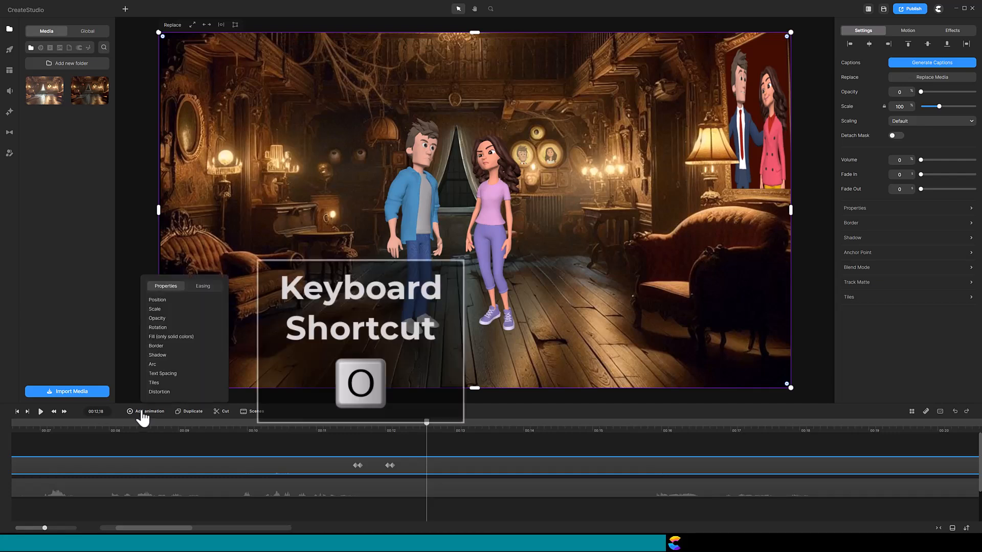
{"action": "left_click", "coordinate": [157, 318]}
{"action": "left_click_drag", "start_coordinate": [483, 466], "coordinate": [431, 466]}
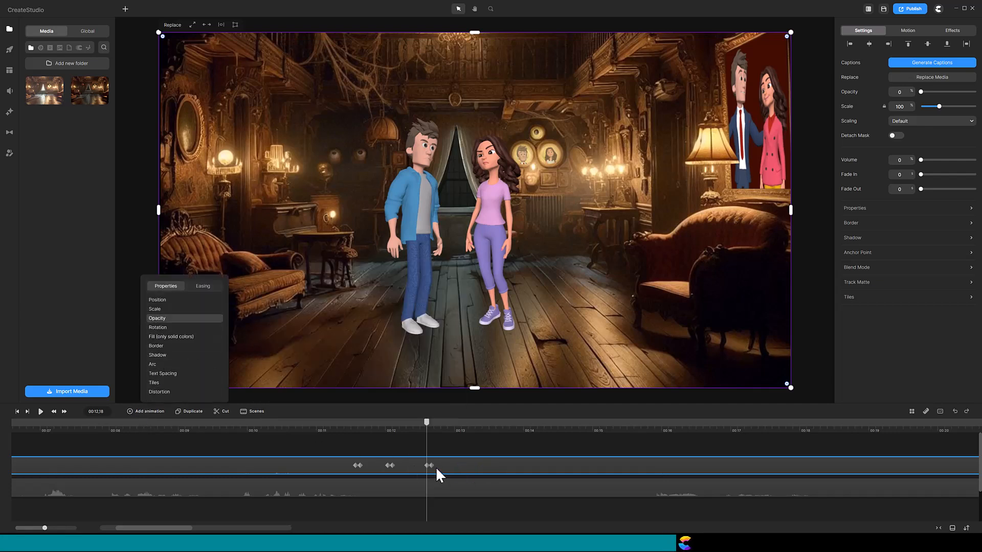
{"action": "left_click", "coordinate": [430, 466]}
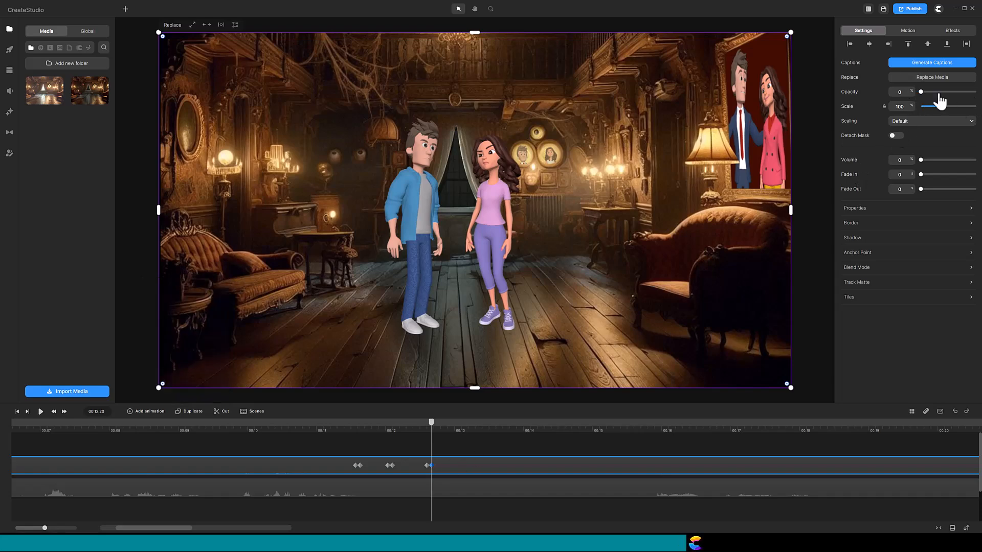
{"action": "left_click_drag", "start_coordinate": [921, 92], "coordinate": [976, 92]}
Add an Opacity animation to the Clown Mansion clip at 00:13,02 that dips to 65% at 00:13,04.
{"action": "left_click", "coordinate": [64, 413]}
{"action": "left_click", "coordinate": [63, 412]}
{"action": "left_click", "coordinate": [63, 412]}
{"action": "left_click", "coordinate": [64, 413]}
{"action": "left_click", "coordinate": [64, 412]}
{"action": "left_click", "coordinate": [63, 412]}
{"action": "left_click", "coordinate": [64, 413]}
{"action": "left_click", "coordinate": [63, 412]}
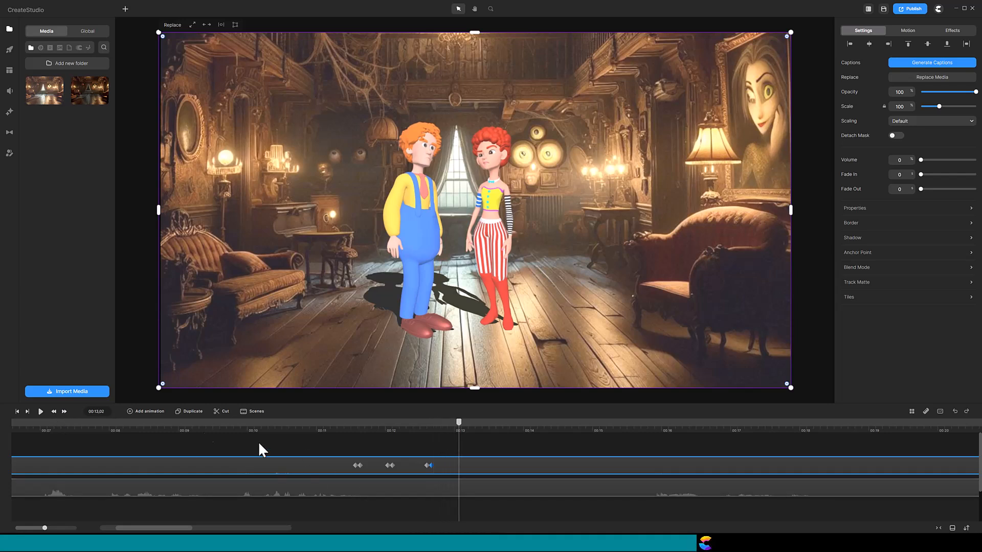
{"action": "left_click", "coordinate": [147, 412]}
{"action": "left_click", "coordinate": [171, 319]}
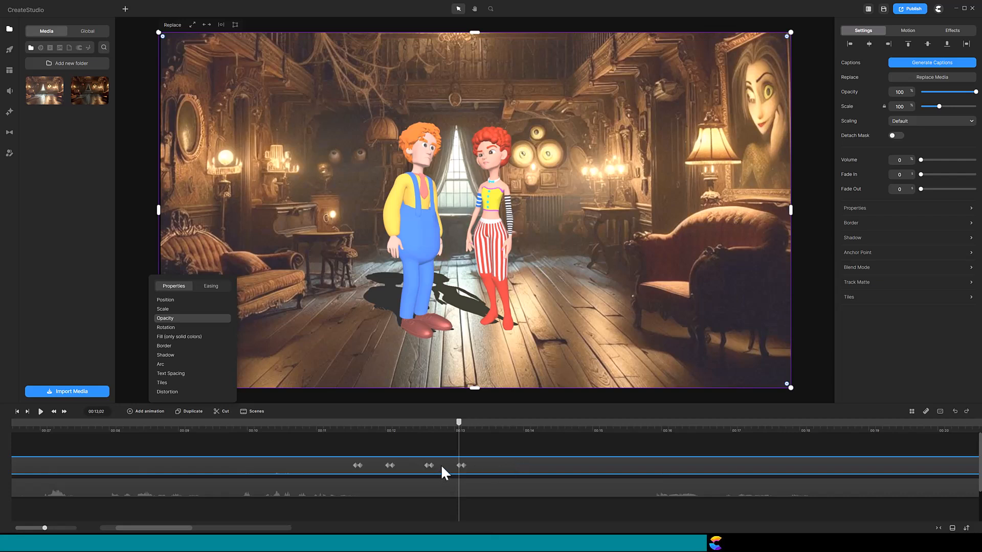
{"action": "double_click", "coordinate": [465, 465]}
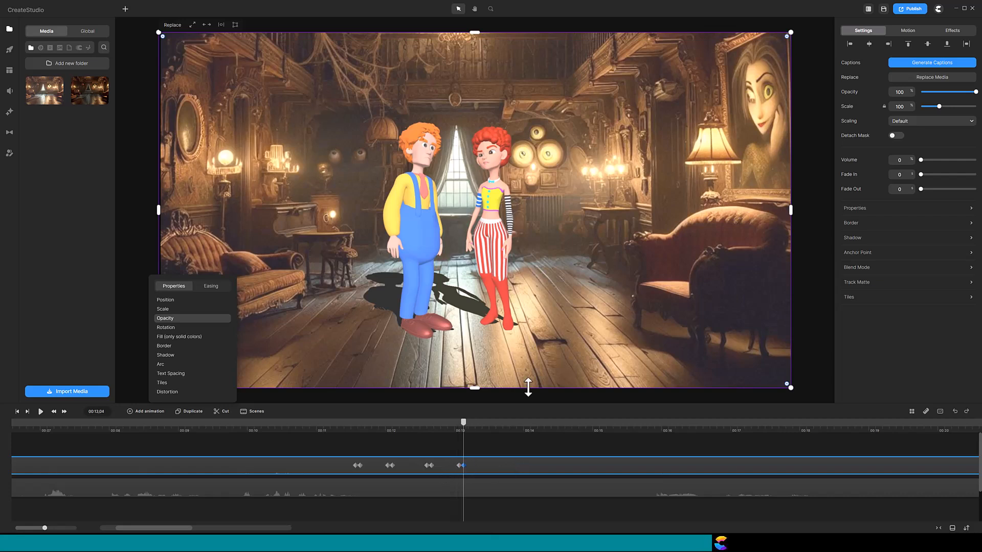
{"action": "left_click", "coordinate": [957, 93]}
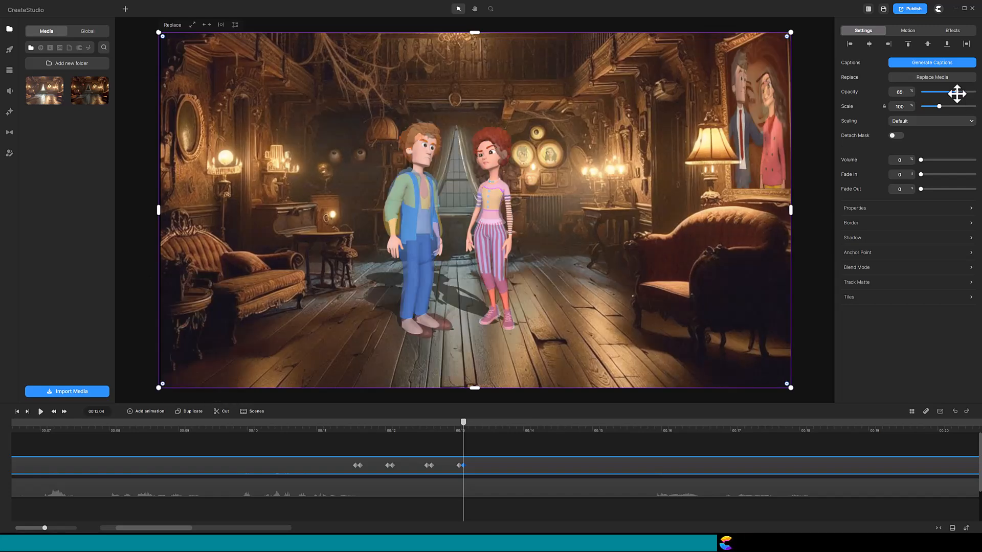
Add an Opacity animation to the Clown Mansion clip at 00:13,05 that returns to 100% at 00:13,07.
{"action": "left_click", "coordinate": [65, 412]}
{"action": "key", "text": "o"}
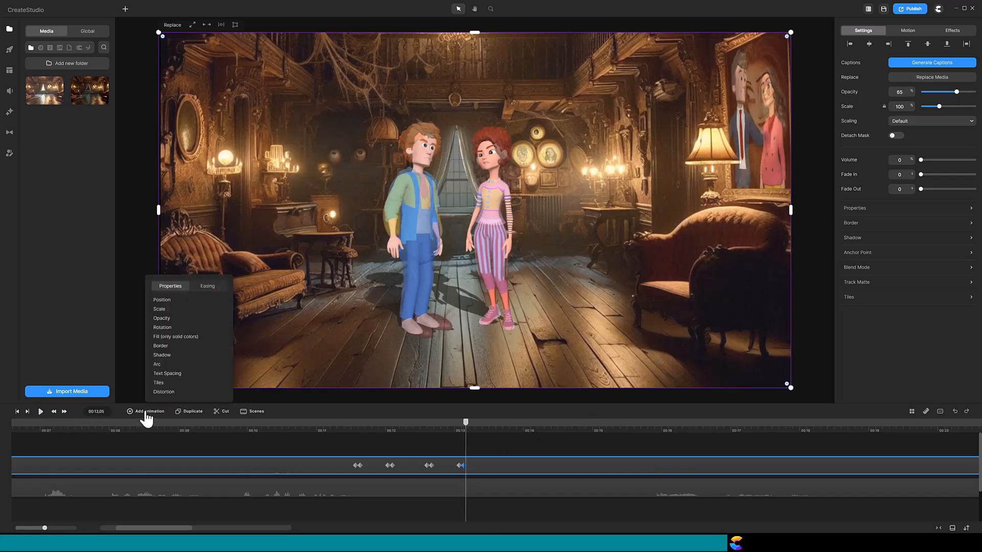
{"action": "left_click", "coordinate": [180, 318]}
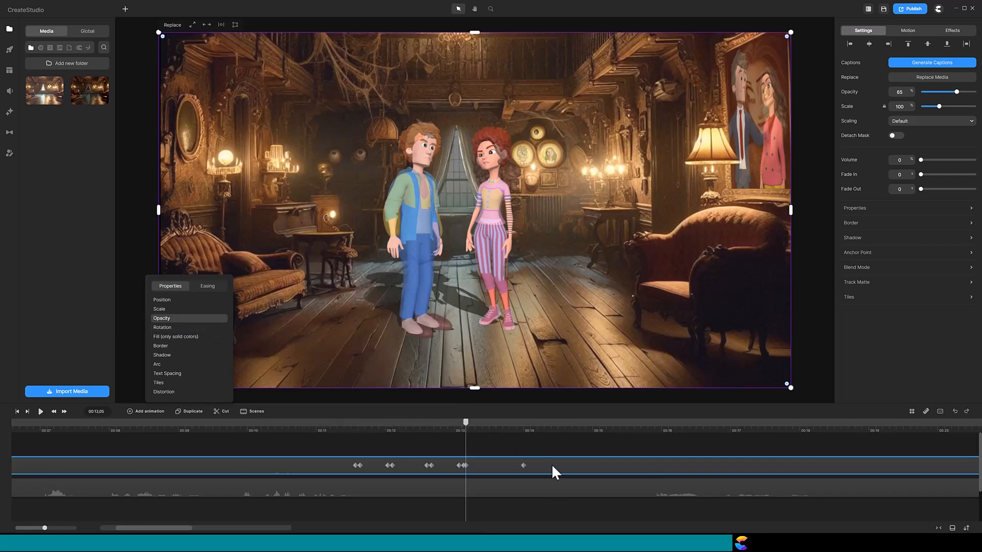
{"action": "left_click_drag", "start_coordinate": [469, 465], "coordinate": [471, 465]}
{"action": "left_click_drag", "start_coordinate": [956, 93], "coordinate": [965, 97]}
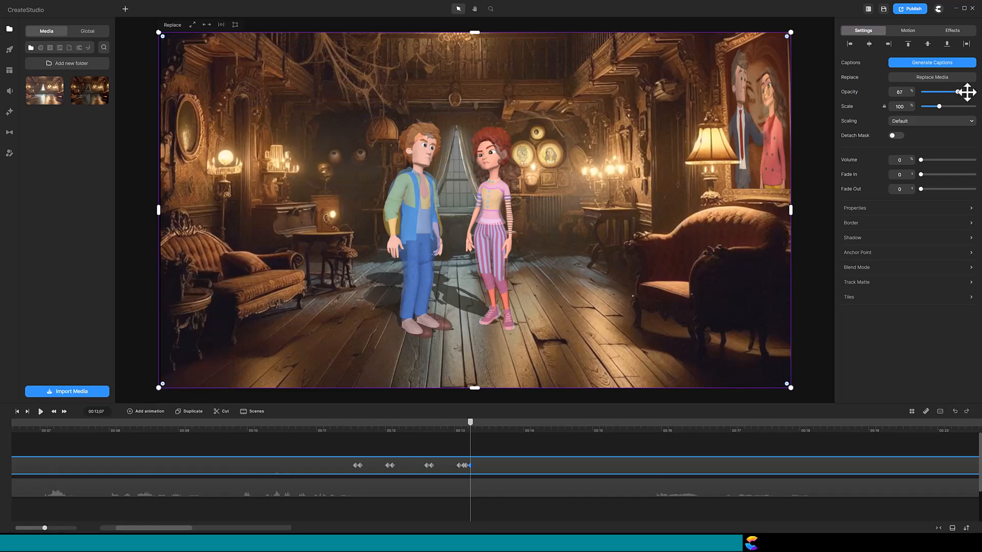
Add a short Opacity animation to the Clown Mansion clip at 00:13,19 that drops to 0%.
{"action": "left_click", "coordinate": [64, 412]}
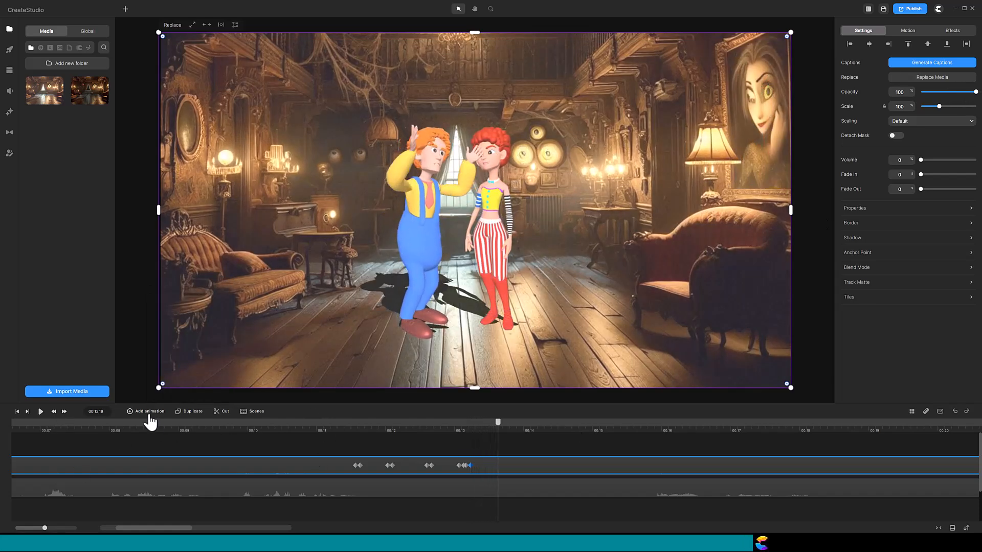
{"action": "key", "text": "o"}
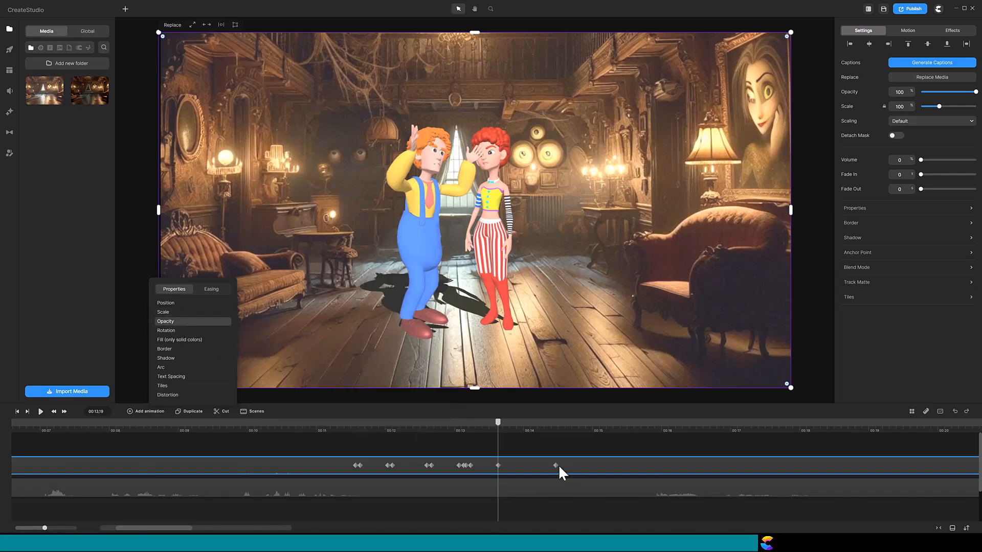
{"action": "left_click_drag", "start_coordinate": [490, 470], "coordinate": [497, 471]}
{"action": "double_click", "coordinate": [503, 467]}
{"action": "left_click_drag", "start_coordinate": [975, 93], "coordinate": [919, 93]}
Add a short Opacity animation to the Clown Mansion clip just before 00:15 that fades the clip in.
{"action": "left_click_drag", "start_coordinate": [503, 428], "coordinate": [583, 435]}
{"action": "left_click", "coordinate": [136, 413]}
{"action": "left_click", "coordinate": [168, 321]}
{"action": "left_click_drag", "start_coordinate": [640, 466], "coordinate": [588, 466]}
{"action": "double_click", "coordinate": [587, 465]}
{"action": "mouse_move", "coordinate": [920, 92]}
{"action": "left_mouse_down"}
{"action": "mouse_move", "coordinate": [976, 92]}
{"action": "mouse_move", "coordinate": [920, 92]}
{"action": "left_mouse_up"}
Add an Opacity animation to the Clown Mansion clip between 00:15 and 00:16 that fades the clip out.
{"action": "left_click", "coordinate": [64, 413]}
{"action": "left_click", "coordinate": [149, 413]}
{"action": "left_click", "coordinate": [174, 321]}
Add a short Opacity animation to the Clown Mansion clip just before 00:16 that rises to 100%.
{"action": "left_click_drag", "start_coordinate": [621, 424], "coordinate": [652, 429]}
{"action": "left_click", "coordinate": [146, 412]}
{"action": "left_click", "coordinate": [168, 321]}
{"action": "left_click_drag", "start_coordinate": [710, 465], "coordinate": [656, 466]}
{"action": "double_click", "coordinate": [657, 466]}
{"action": "left_click_drag", "start_coordinate": [921, 92], "coordinate": [976, 92]}
Add a short Opacity animation to the Clown Mansion clip between 00:16 and 00:17 that drops to 0%.
{"action": "left_click", "coordinate": [64, 412]}
{"action": "left_click", "coordinate": [147, 413]}
{"action": "left_click", "coordinate": [169, 321]}
{"action": "left_click_drag", "start_coordinate": [742, 466], "coordinate": [689, 465]}
{"action": "left_click_drag", "start_coordinate": [975, 92], "coordinate": [921, 92]}
Add a short Opacity animation to the Clown Mansion clip at 00:18,23 that rises to 100%.
{"action": "left_click_drag", "start_coordinate": [689, 427], "coordinate": [855, 428]}
{"action": "left_click_drag", "start_coordinate": [189, 528], "coordinate": [205, 528]}
{"action": "left_click", "coordinate": [146, 412]}
{"action": "left_click", "coordinate": [166, 320]}
{"action": "left_click_drag", "start_coordinate": [432, 466], "coordinate": [332, 466]}
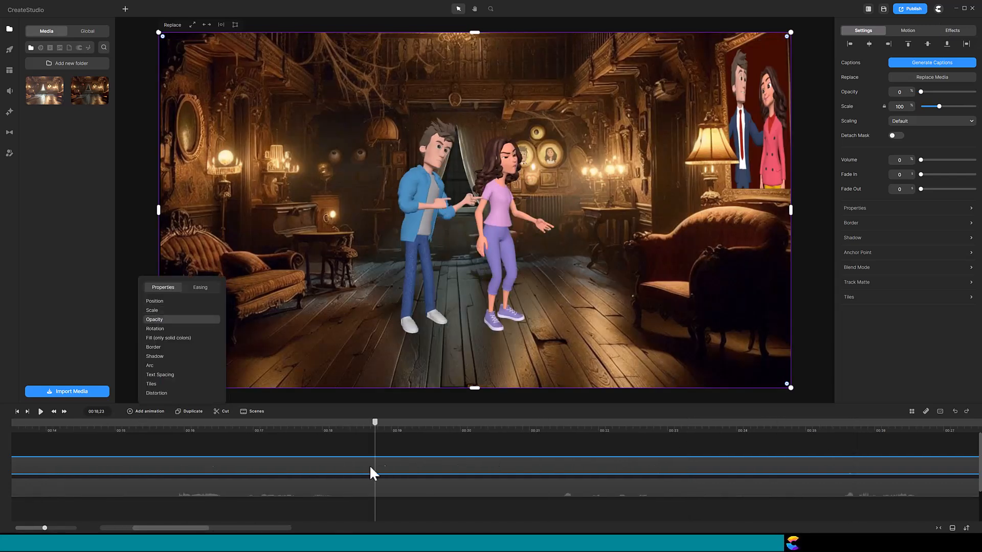
{"action": "double_click", "coordinate": [379, 466]}
{"action": "left_click_drag", "start_coordinate": [921, 92], "coordinate": [975, 92]}
Add a short Opacity animation to the Clown Mansion clip shortly after 00:19 that drops to 0%.
{"action": "left_click_drag", "start_coordinate": [380, 425], "coordinate": [408, 428]}
{"action": "left_click", "coordinate": [147, 412]}
{"action": "left_click", "coordinate": [174, 320]}
{"action": "left_click_drag", "start_coordinate": [464, 465], "coordinate": [412, 465]}
{"action": "left_click_drag", "start_coordinate": [975, 92], "coordinate": [920, 92]}
Add Opacity animations to the Clown Mansion clip that fade it in at about 00:20 and out about half a second after that.
{"action": "left_click_drag", "start_coordinate": [413, 425], "coordinate": [462, 426]}
{"action": "left_click", "coordinate": [133, 412]}
{"action": "left_click", "coordinate": [159, 320]}
{"action": "left_click_drag", "start_coordinate": [516, 466], "coordinate": [464, 466]}
{"action": "double_click", "coordinate": [465, 466]}
{"action": "mouse_move", "coordinate": [921, 92]}
{"action": "left_mouse_down"}
{"action": "mouse_move", "coordinate": [975, 92]}
{"action": "mouse_move", "coordinate": [921, 92]}
{"action": "left_mouse_up"}
{"action": "left_click", "coordinate": [146, 412]}
{"action": "left_click", "coordinate": [169, 321]}
Fit the whole timeline in view and play the video from the start to check the clown flashes.
{"action": "left_click_drag", "start_coordinate": [496, 423], "coordinate": [595, 428]}
{"action": "left_click", "coordinate": [939, 528]}
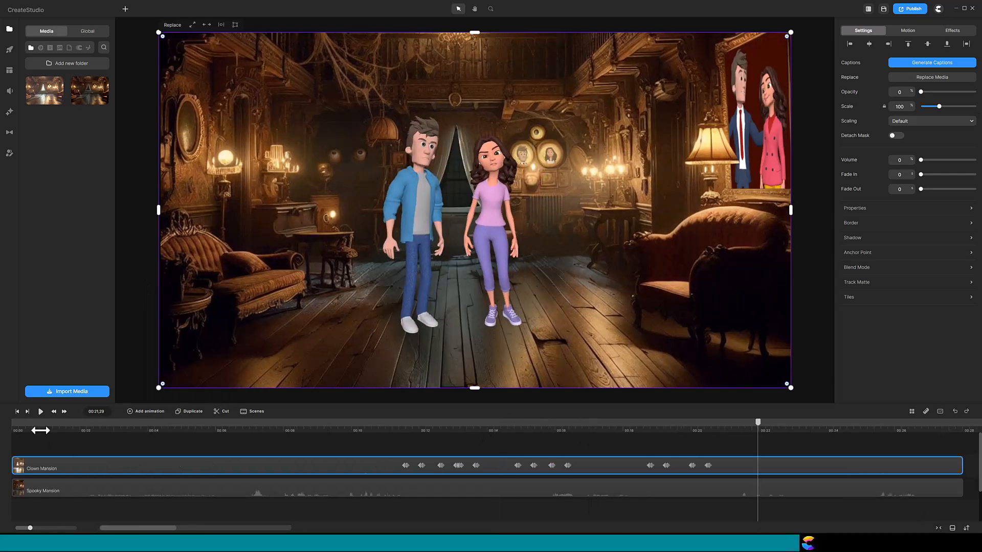
{"action": "left_click", "coordinate": [17, 412]}
{"action": "left_click", "coordinate": [41, 412]}
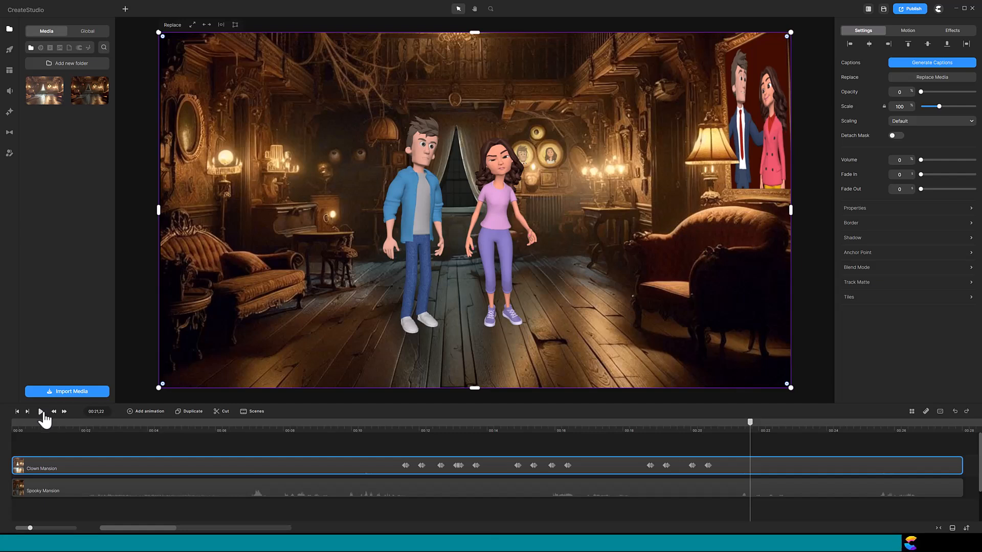
Search the sound effects for "thunder" and place Thunder 2 at the timeline's start on a track above Clown Mansion.
{"action": "left_click", "coordinate": [10, 94]}
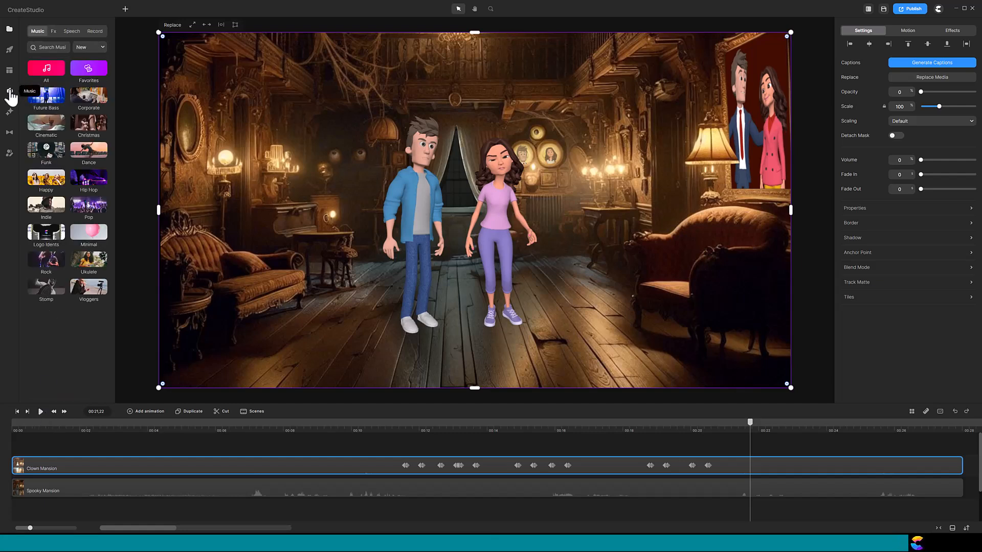
{"action": "left_click", "coordinate": [54, 32]}
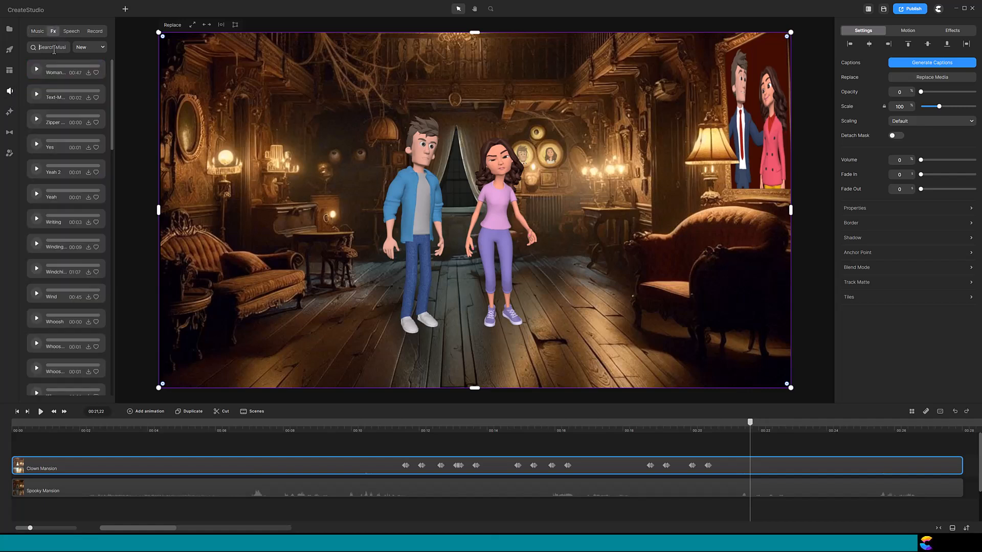
{"action": "left_click", "coordinate": [54, 50]}
{"action": "type", "text": "thunder"}
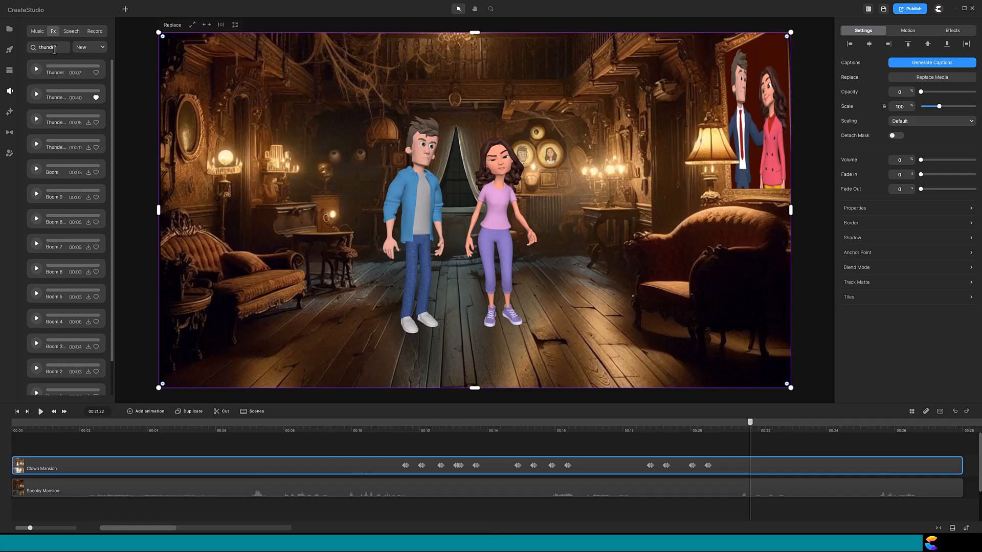
{"action": "left_click_drag", "start_coordinate": [57, 102], "coordinate": [28, 448]}
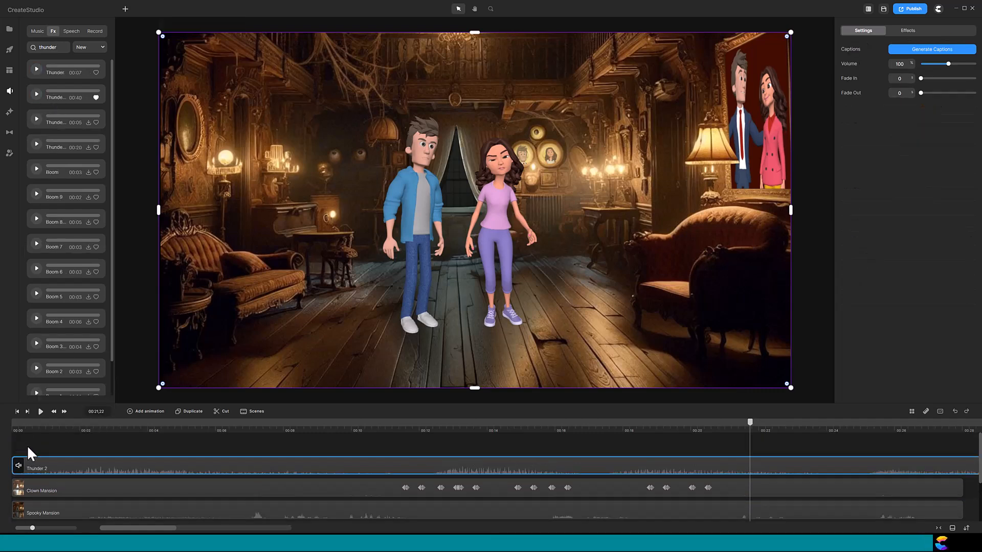